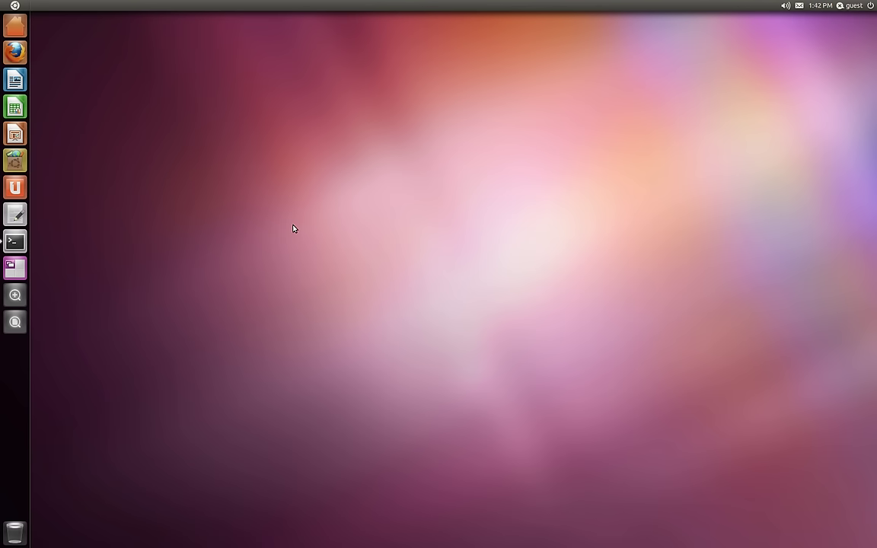
Cycle clockwise through the four workspaces and return to the starting one
{"action": "key", "text": "ctrl+alt+Right"}
{"action": "key", "text": "ctrl+alt+Down"}
{"action": "key", "text": "ctrl+alt+Left"}
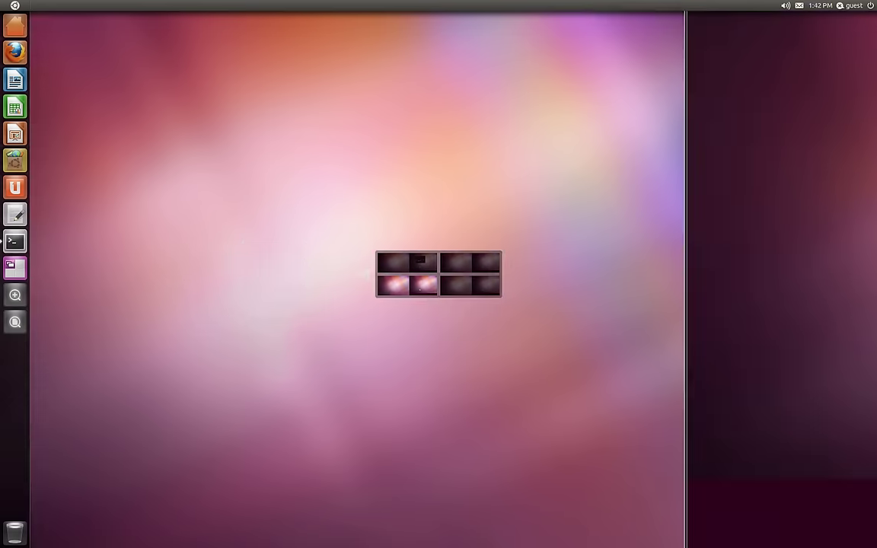
{"action": "key", "text": "ctrl+alt+Up"}
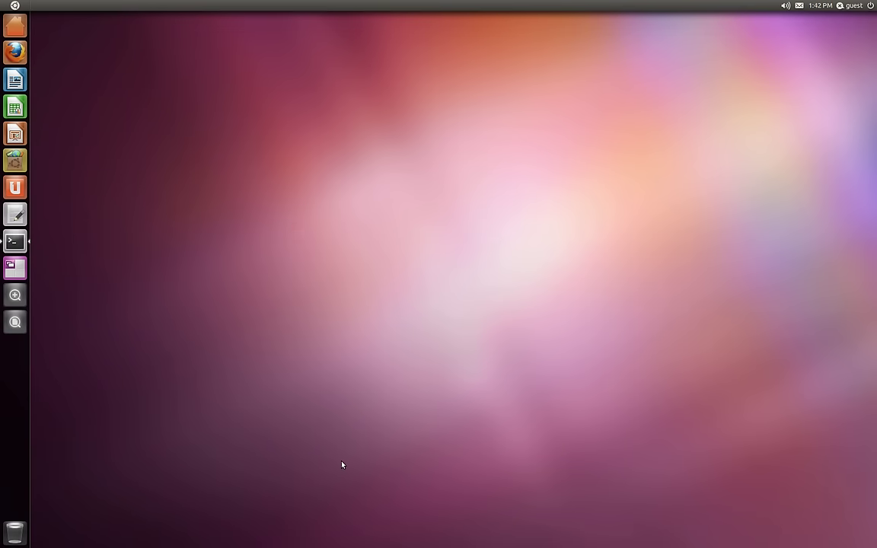
Launch the Home Folder, Firefox, LibreOffice Writer, LibreOffice Calc and LibreOffice Impress
{"action": "left_click", "coordinate": [19, 28]}
{"action": "left_click", "coordinate": [16, 52]}
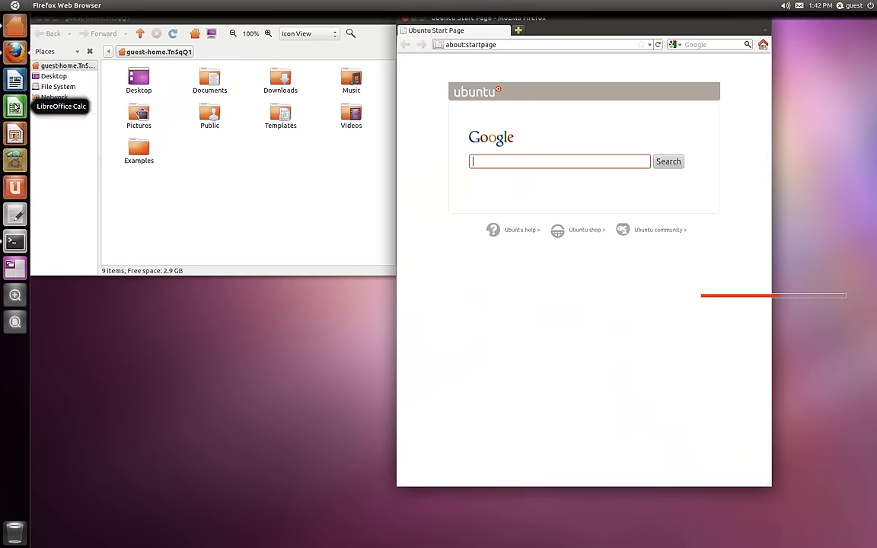
{"action": "left_click", "coordinate": [15, 107]}
{"action": "left_click", "coordinate": [15, 134]}
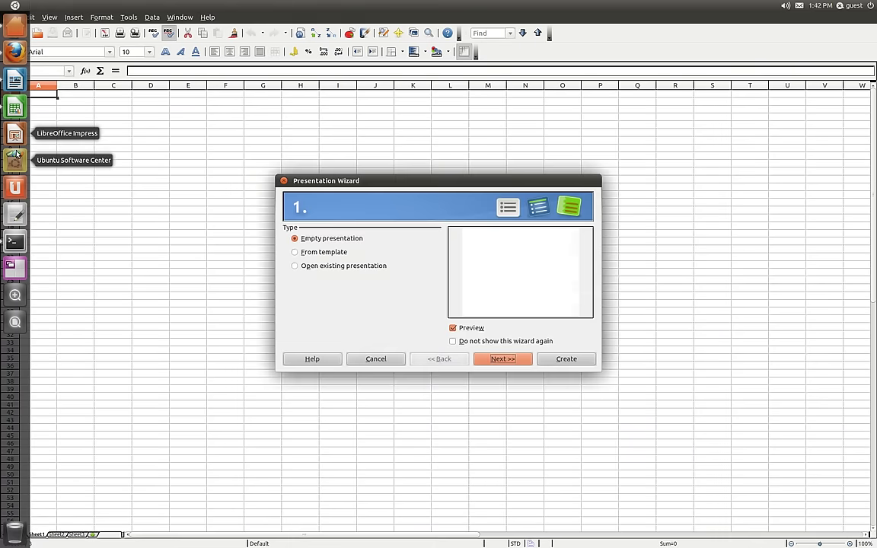
Open and close the Ubuntu Software Center, and create an empty presentation from the Presentation Wizard
{"action": "left_click", "coordinate": [16, 161]}
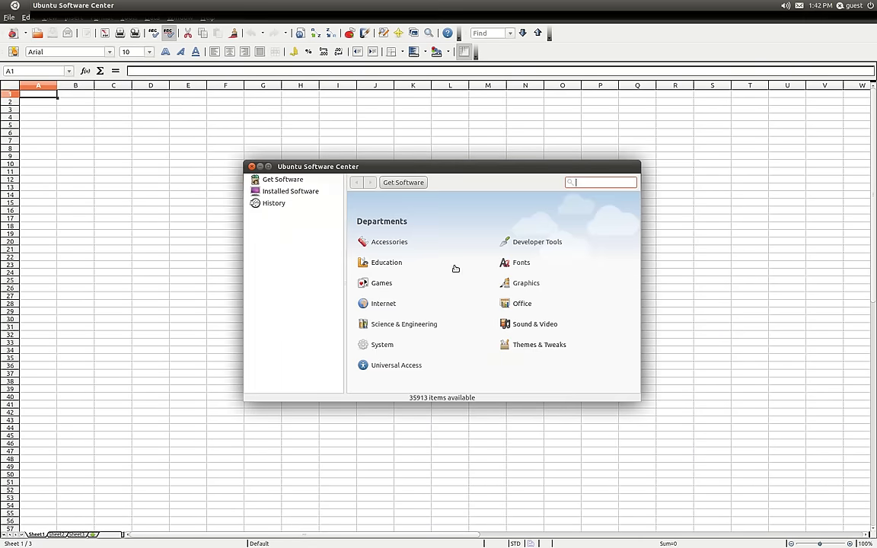
{"action": "left_click", "coordinate": [252, 167]}
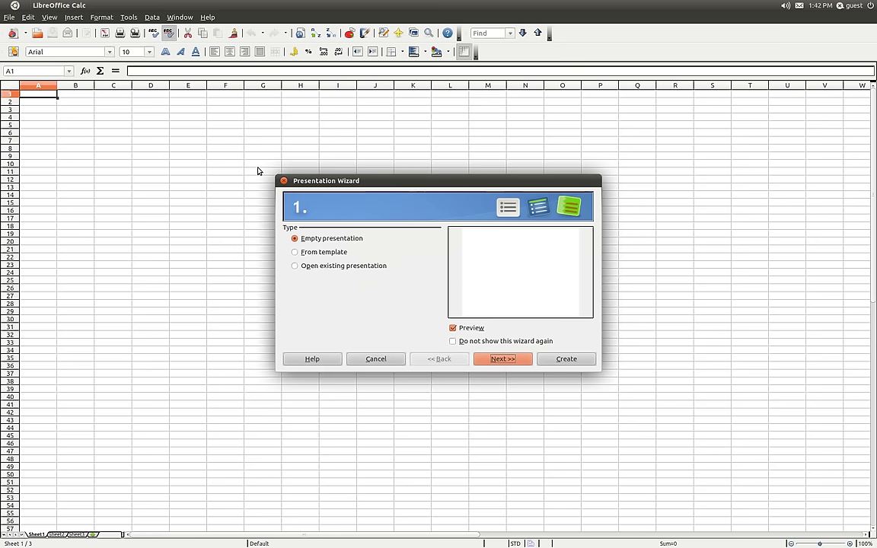
{"action": "left_click", "coordinate": [569, 361]}
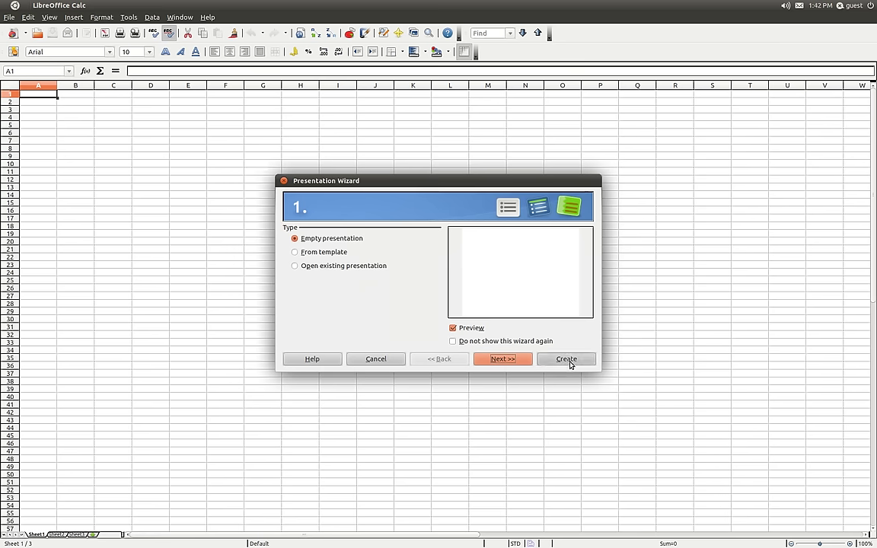
Open the Text Editor and move its window up and away from the launcher, toward the middle of the desktop
{"action": "mouse_move", "coordinate": [2, 137]}
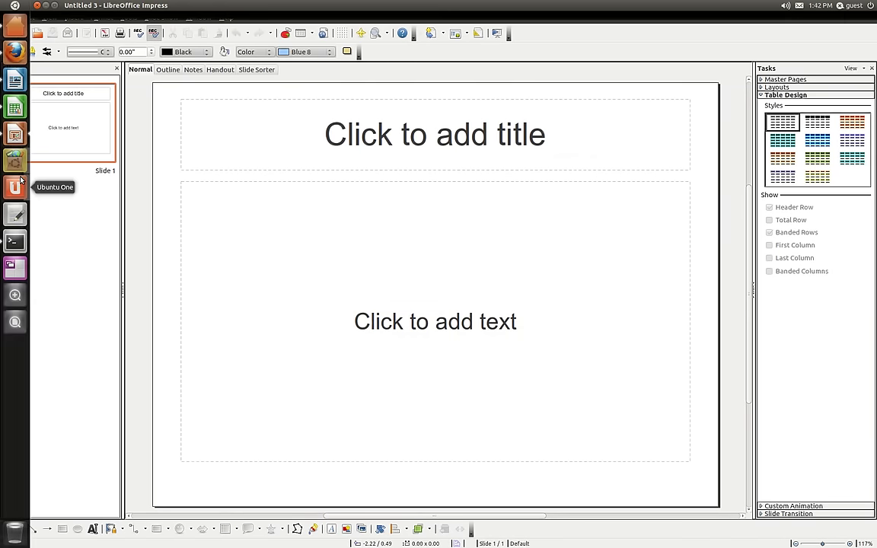
{"action": "left_click", "coordinate": [15, 214]}
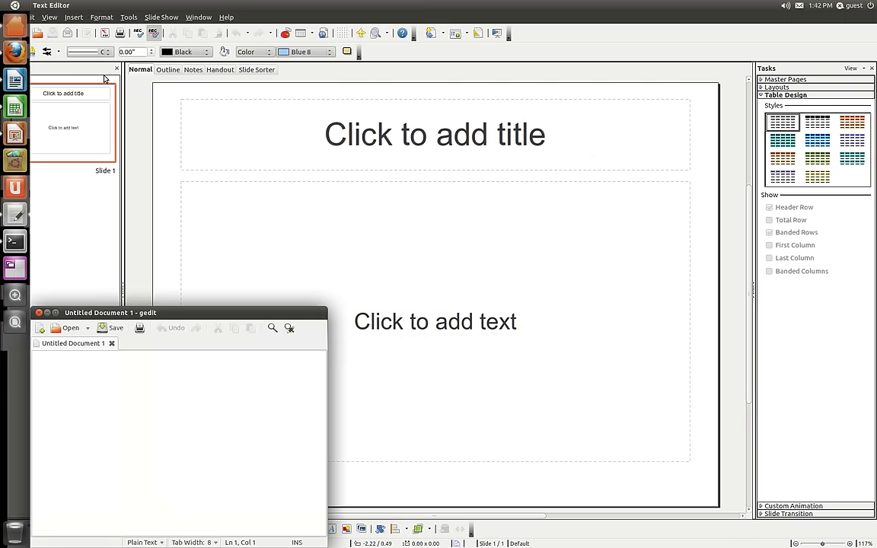
{"action": "left_click_drag", "start_coordinate": [198, 318], "coordinate": [297, 237]}
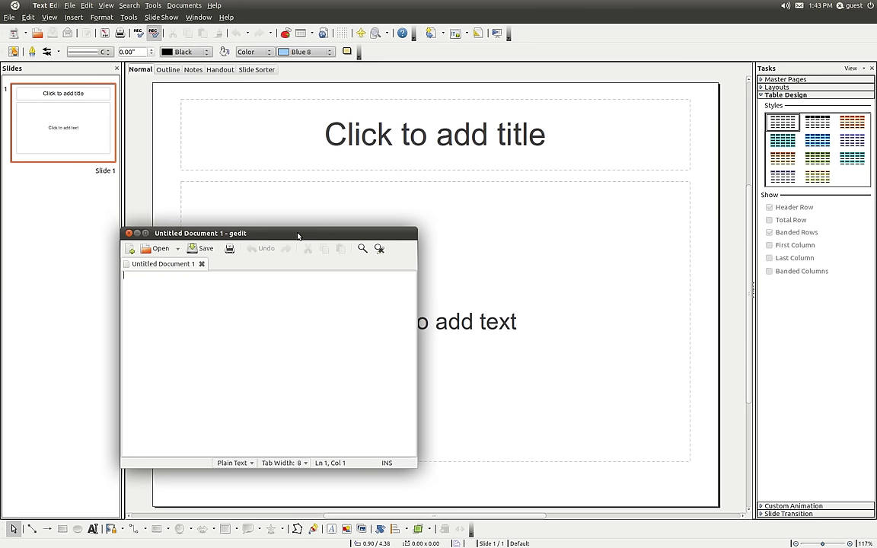
Cycle through all open application windows in the window switcher
{"action": "key", "text": "alt+Tab"}
{"action": "key", "text": "alt+Tab"}
{"action": "key", "text": "alt+Tab"}
{"action": "key", "text": "alt+Tab"}
{"action": "key", "text": "alt+Tab"}
{"action": "key", "text": "alt+Tab"}
{"action": "key", "text": "alt+Tab"}
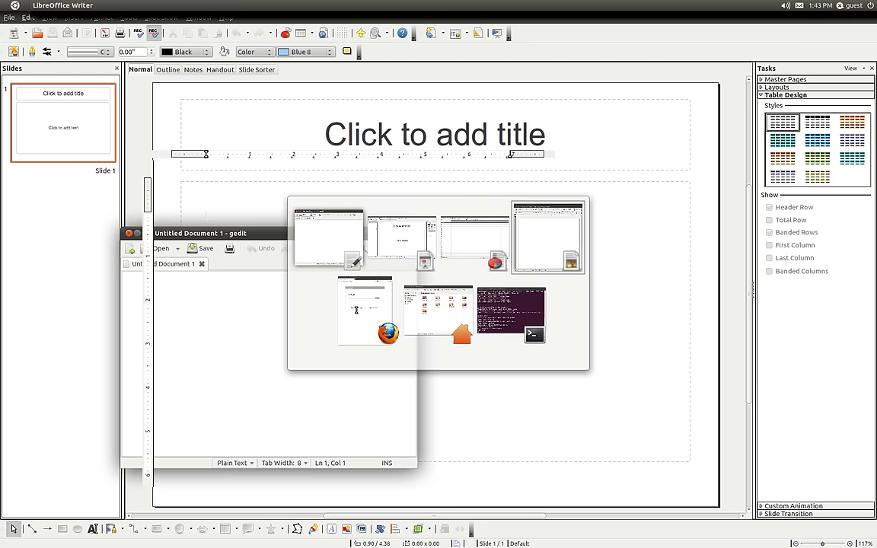
Minimize all windows to show the desktop, and restore the Home Folder, Firefox, Writer, Calc, Impress and Text Editor one by one
{"action": "key", "text": "super+d"}
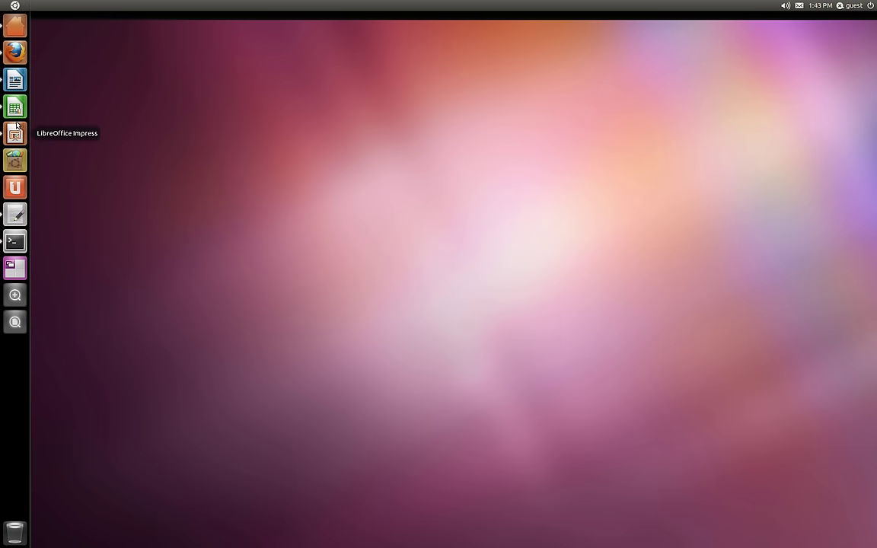
{"action": "left_click", "coordinate": [14, 25]}
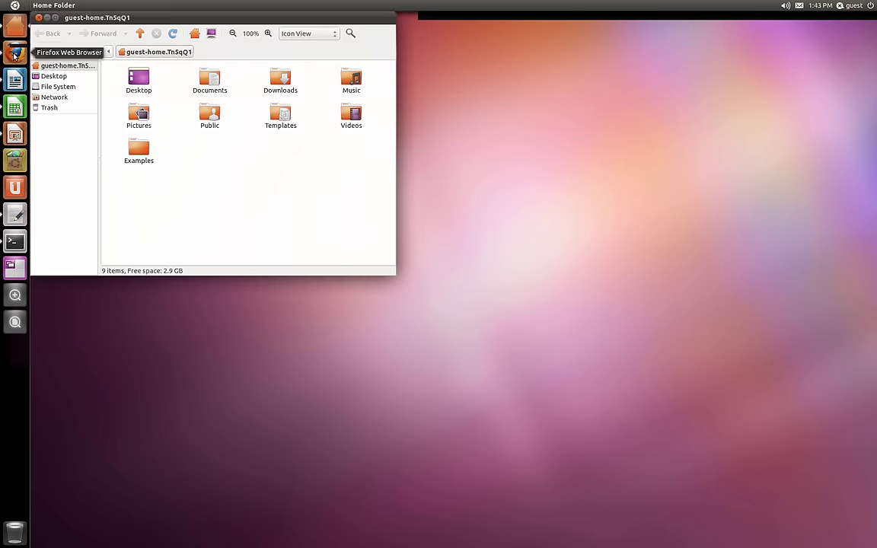
{"action": "left_click", "coordinate": [14, 53]}
{"action": "left_click", "coordinate": [15, 79]}
{"action": "left_click", "coordinate": [15, 107]}
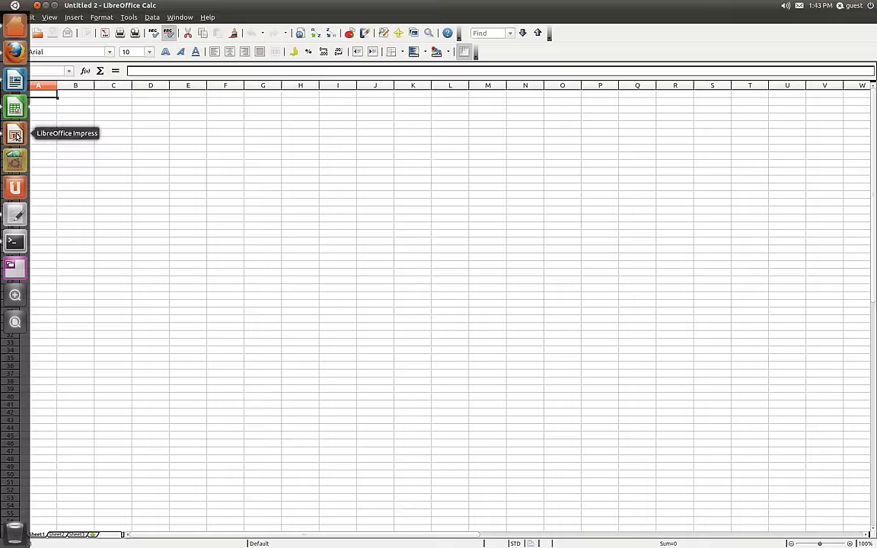
{"action": "left_click", "coordinate": [15, 134]}
{"action": "left_click", "coordinate": [14, 216]}
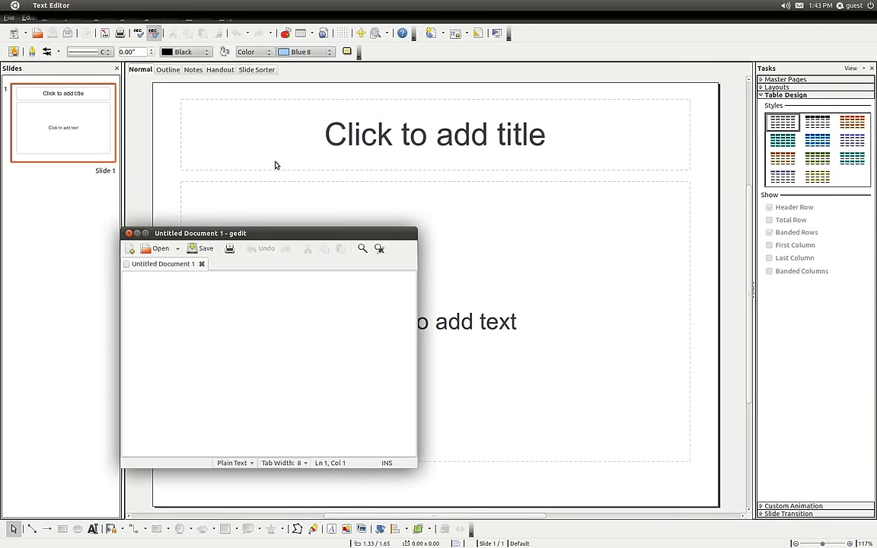
Spread all open windows in an overview and bring the Calc spreadsheet to the front
{"action": "key", "text": "super+w"}
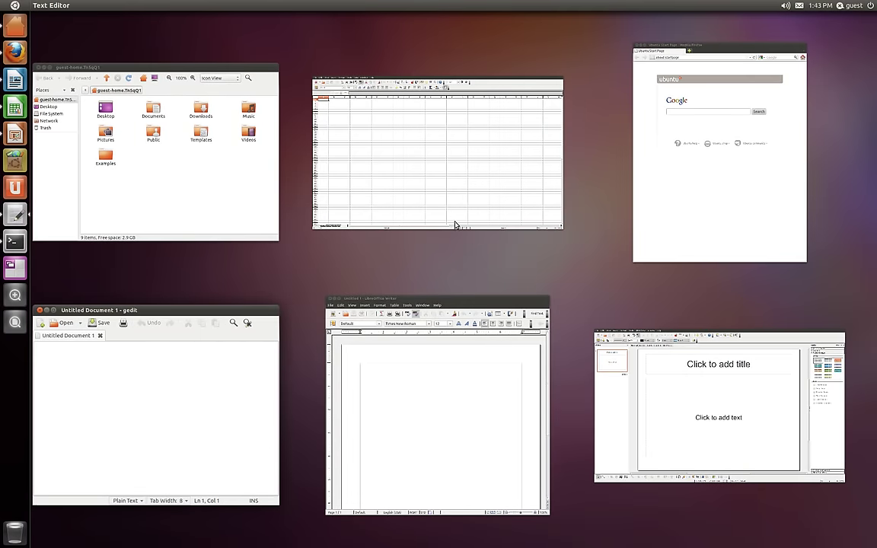
{"action": "left_click", "coordinate": [372, 140]}
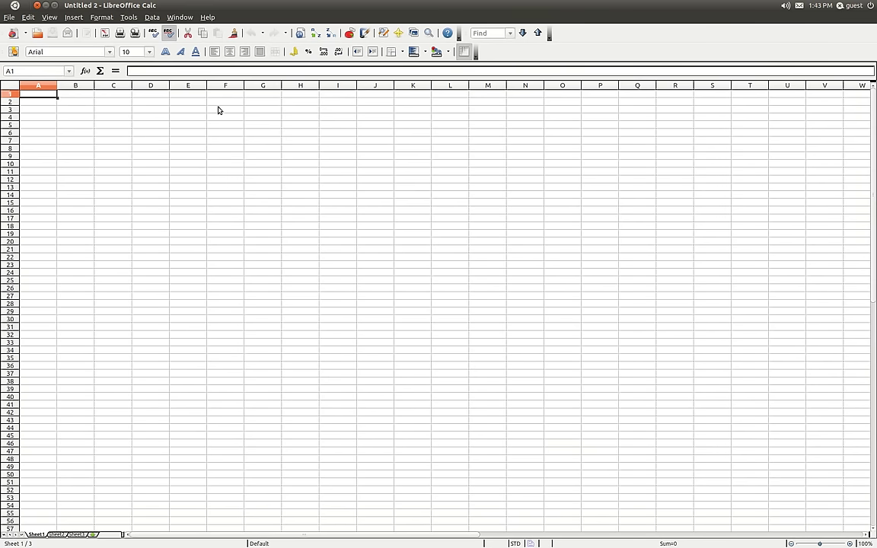
Bring Firefox to the front, and open and close the dash with its application shortcuts
{"action": "key", "text": "super"}
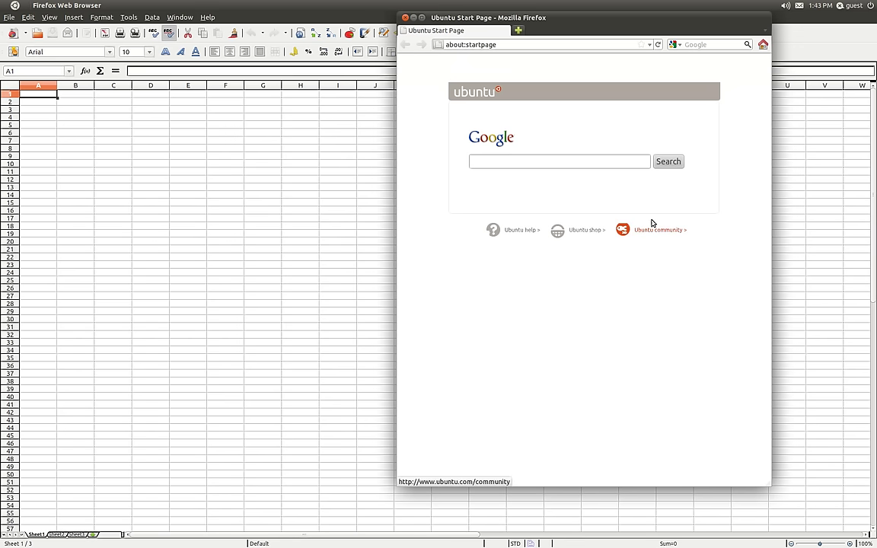
{"action": "key", "text": "super"}
{"action": "key", "text": "super"}
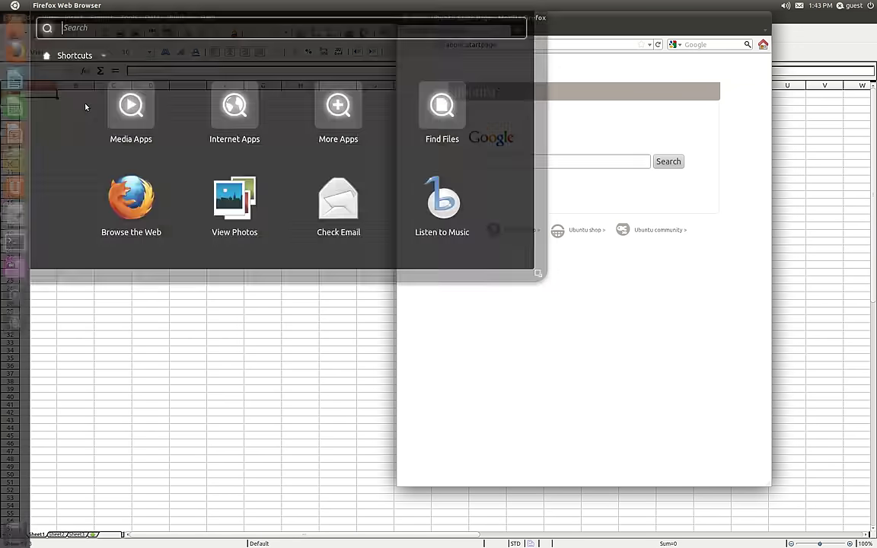
{"action": "key", "text": "super"}
Switch to Firefox and open additional browser windows with the Ubuntu Start Page
{"action": "left_click", "coordinate": [19, 55]}
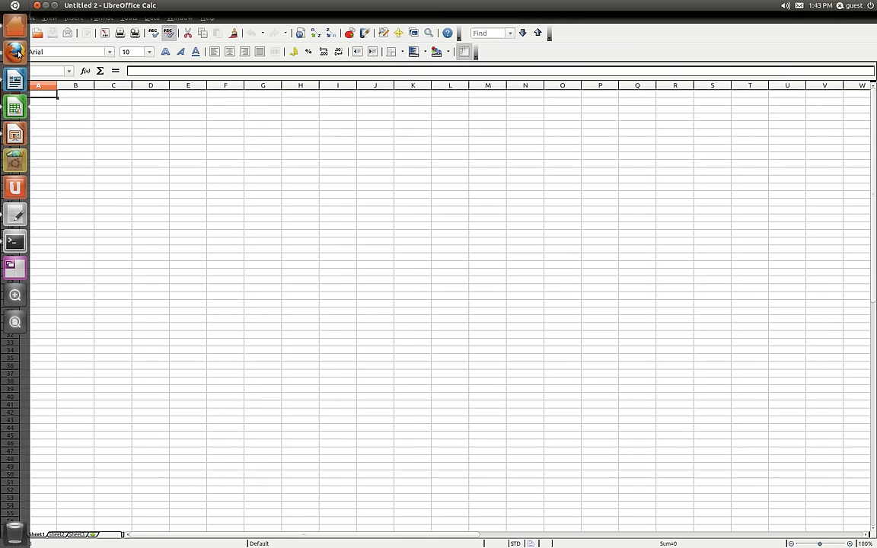
{"action": "key", "text": "alt+Tab"}
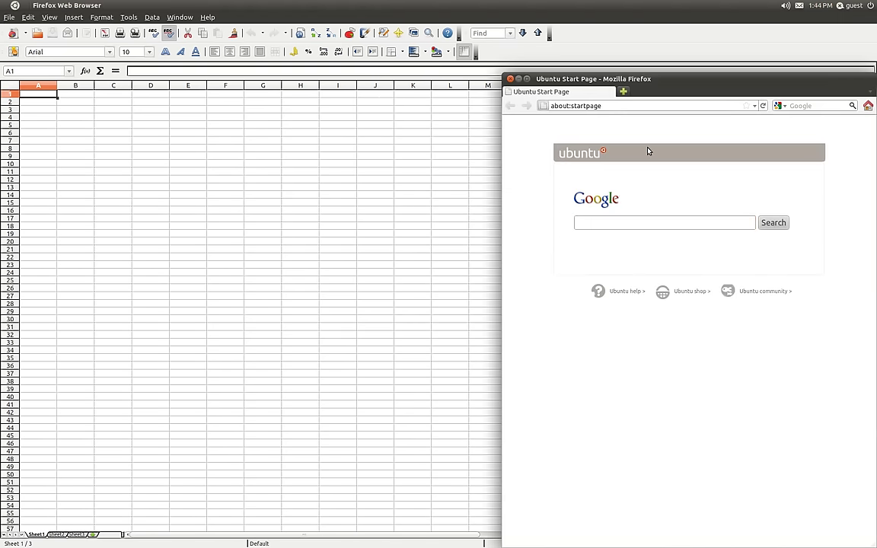
{"action": "key", "text": "ctrl+n"}
{"action": "key", "text": "ctrl+n"}
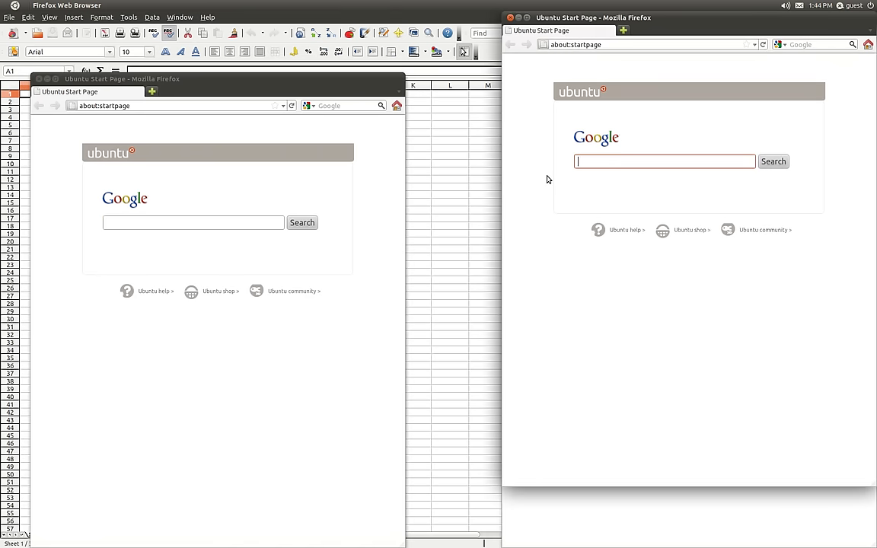
Bring Calc to the front, and spread all Firefox windows in an overview to select the upper-row first one
{"action": "left_click", "coordinate": [460, 17]}
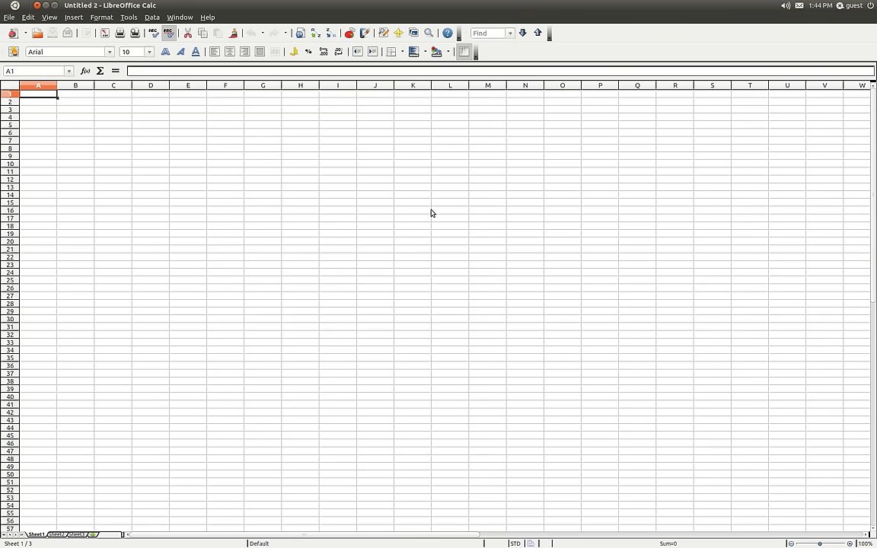
{"action": "key", "text": "super+2"}
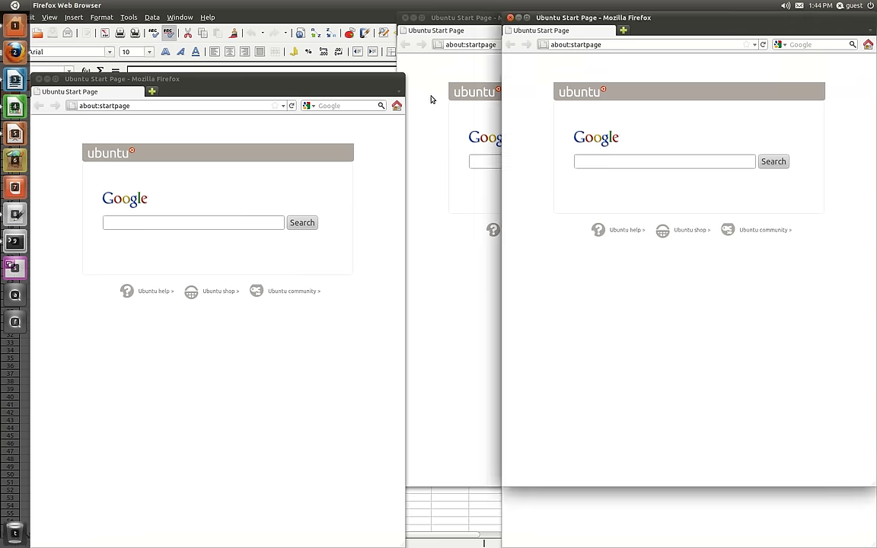
{"action": "key", "text": "super+2"}
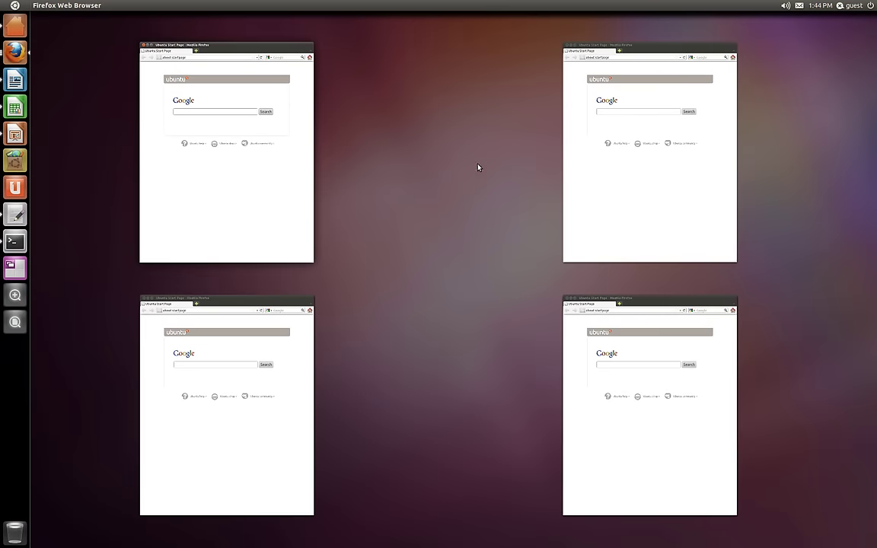
{"action": "left_click", "coordinate": [278, 146]}
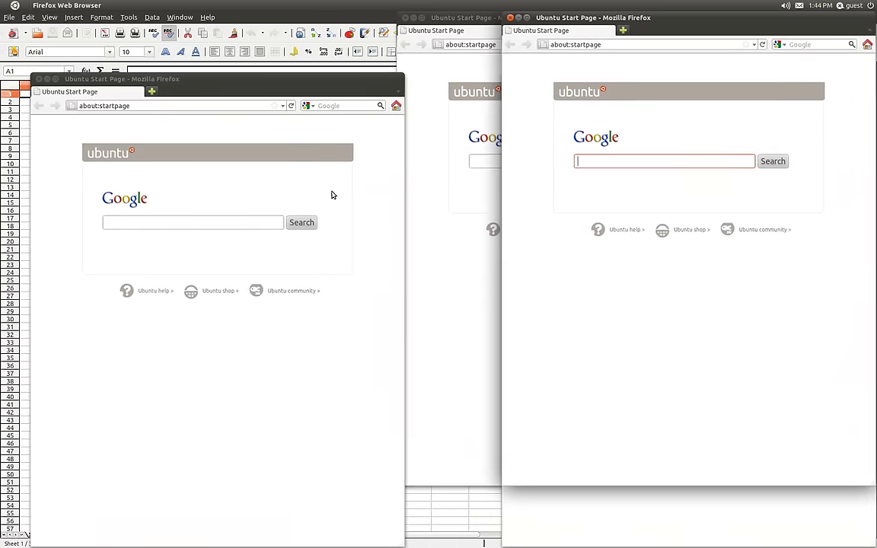
Close all open Firefox, LibreOffice, Text Editor and Home Folder windows to leave an empty desktop
{"action": "key", "text": "alt+F4"}
{"action": "key", "text": "alt+F4"}
{"action": "key", "text": "alt+F4"}
{"action": "key", "text": "alt+F4"}
{"action": "key", "text": "alt+F4"}
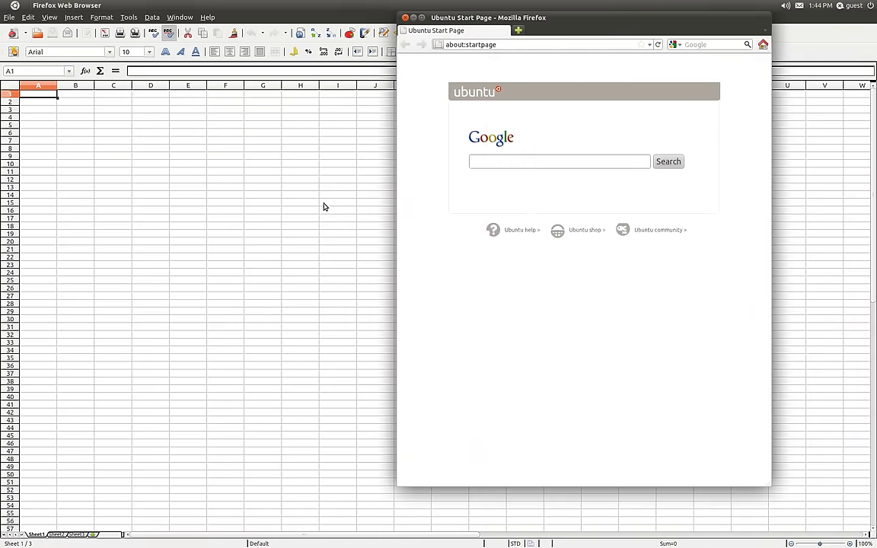
{"action": "key", "text": "ctrl+alt+Down"}
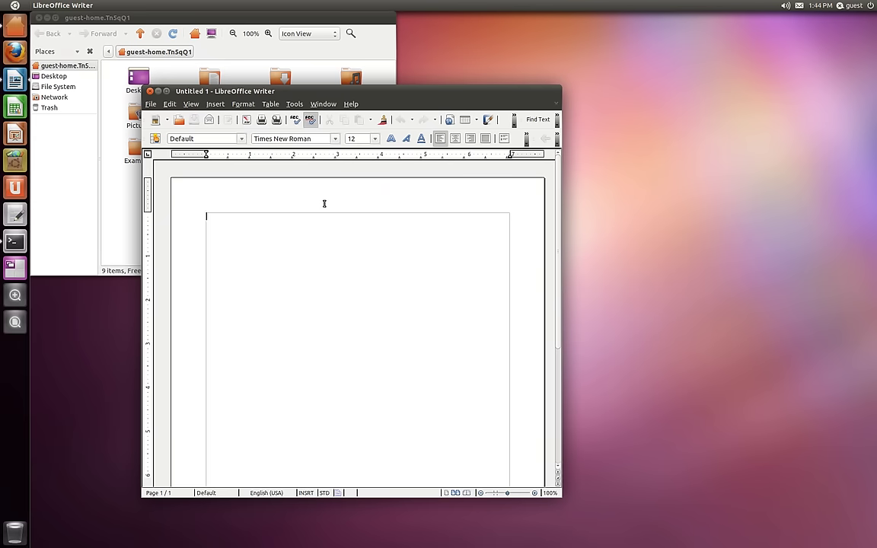
{"action": "key", "text": "ctrl+alt+Left"}
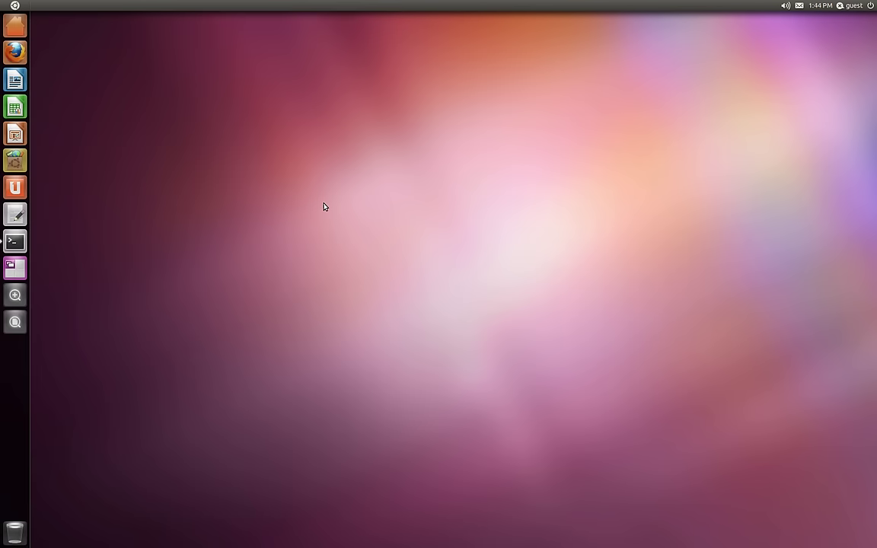
Launch Firefox on the empty workspace and maximize its window
{"action": "left_click", "coordinate": [16, 51]}
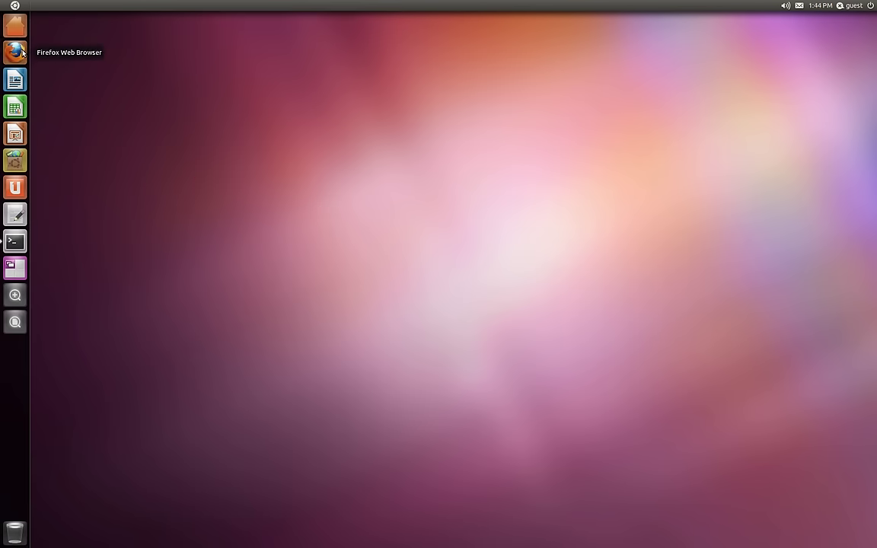
{"action": "double_click", "coordinate": [110, 17]}
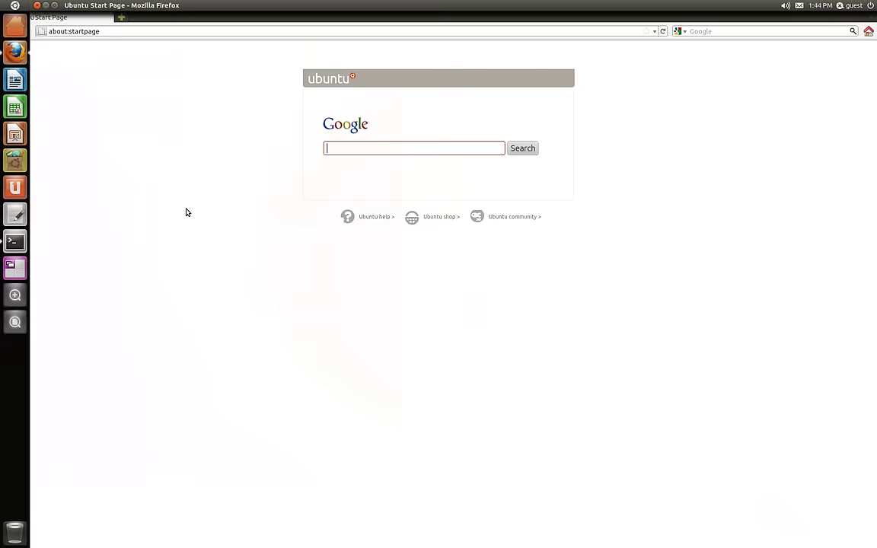
Switch to the workspace below, open a maximized LibreOffice Writer document and enter "sdfsdfsdf"
{"action": "key", "text": "ctrl+alt+Down"}
{"action": "left_click", "coordinate": [18, 76]}
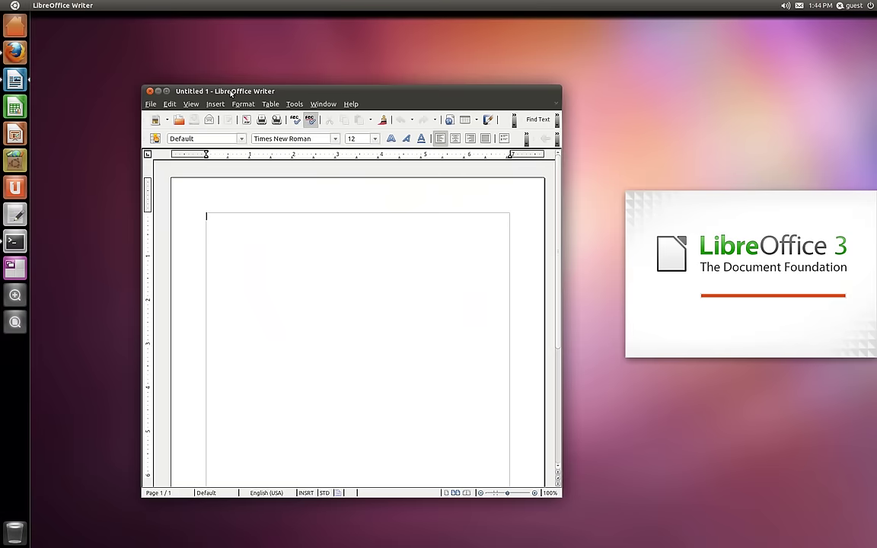
{"action": "type", "text": "sdfsdfsdf"}
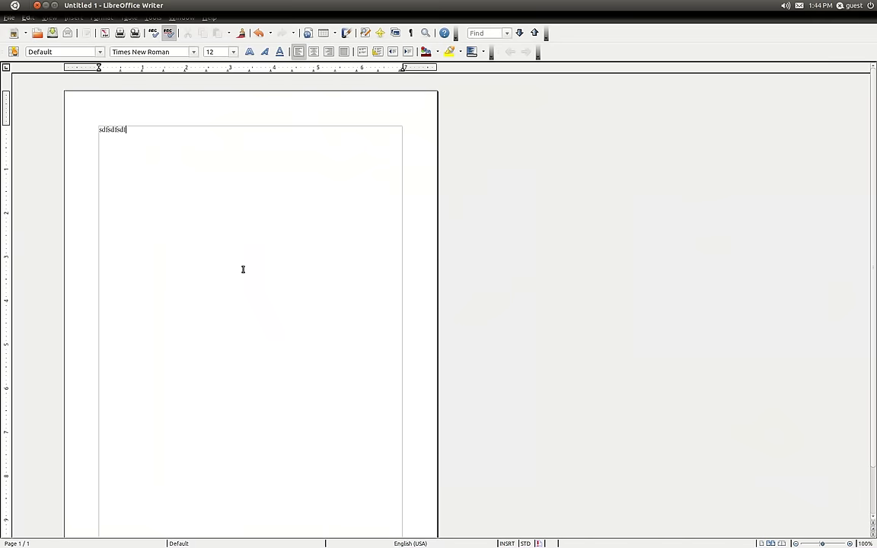
Switch to the workspace on the right, open the Text Editor and maximize its window
{"action": "key", "text": "ctrl+alt+Right"}
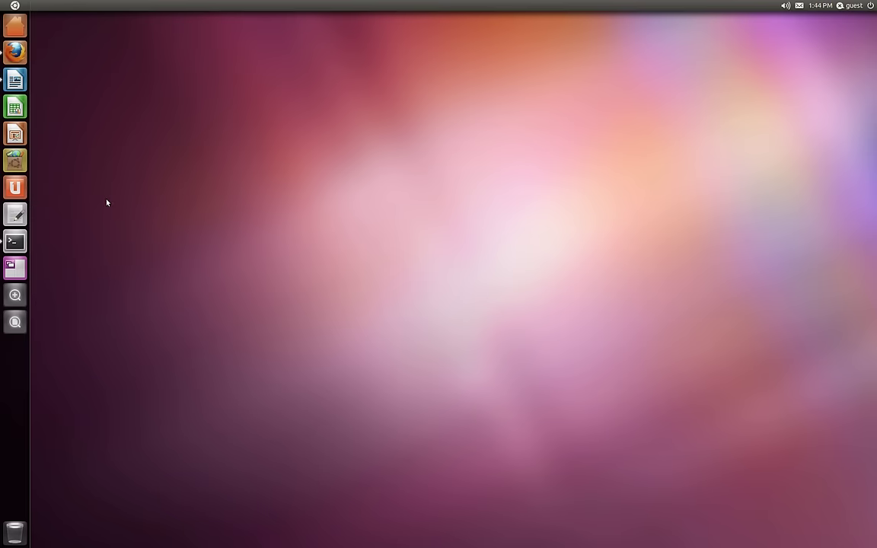
{"action": "left_click", "coordinate": [5, 217]}
{"action": "double_click", "coordinate": [126, 17]}
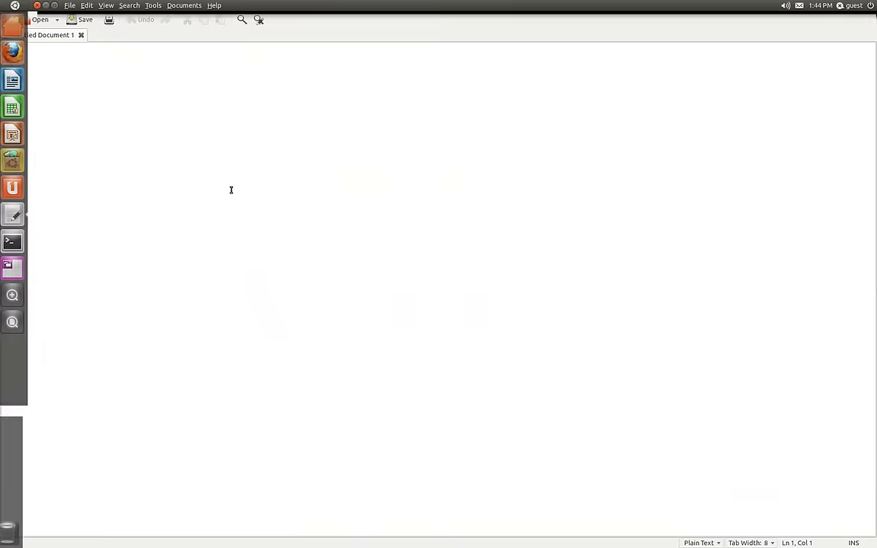
Cycle through the four workspaces, passing Firefox, LibreOffice Writer and the Text Editor, and finish on the Firefox workspace
{"action": "key", "text": "ctrl+alt+Up"}
{"action": "key", "text": "ctrl+alt+Left"}
{"action": "key", "text": "ctrl+alt+Down"}
{"action": "key", "text": "ctrl+alt+Right"}
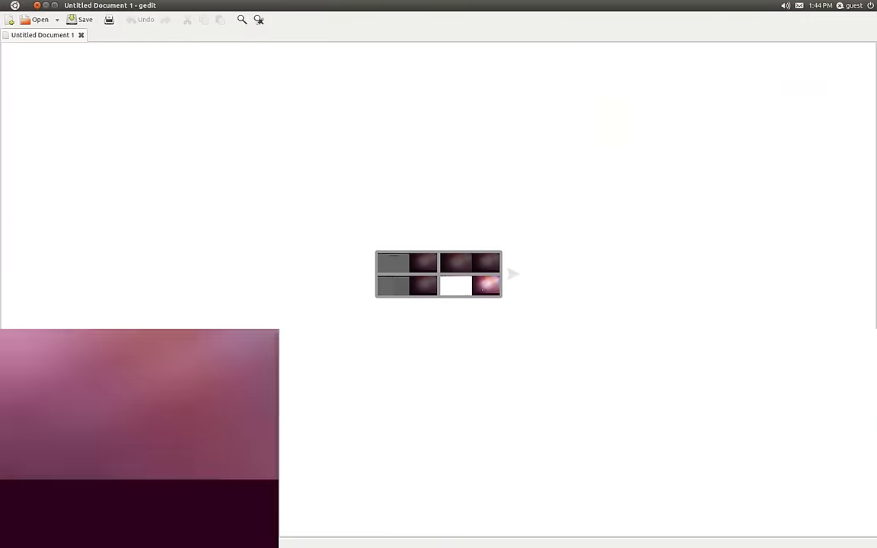
{"action": "key", "text": "ctrl+alt+Left"}
{"action": "key", "text": "ctrl+alt+Up"}
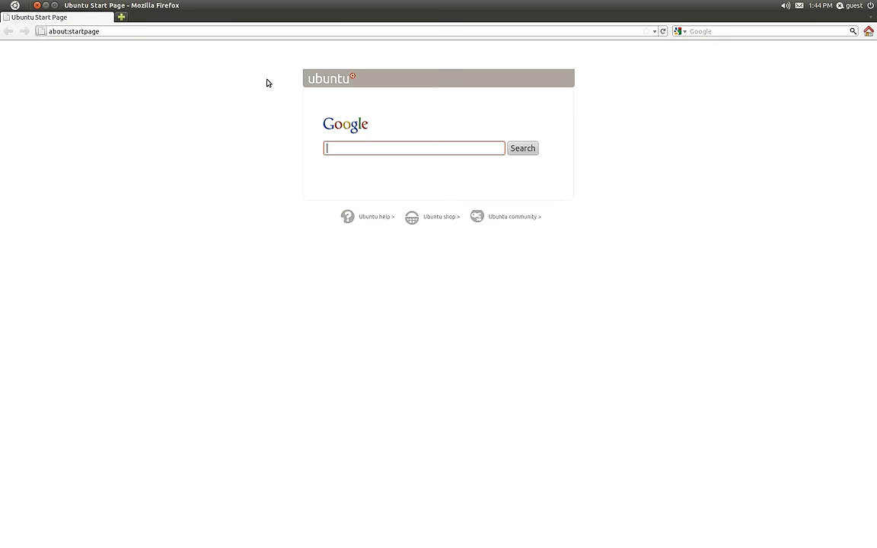
Reveal the launcher's shortcut labels, jump to the open LibreOffice Writer document by its launcher number, and return to the workspace above
{"action": "key", "text": "super"}
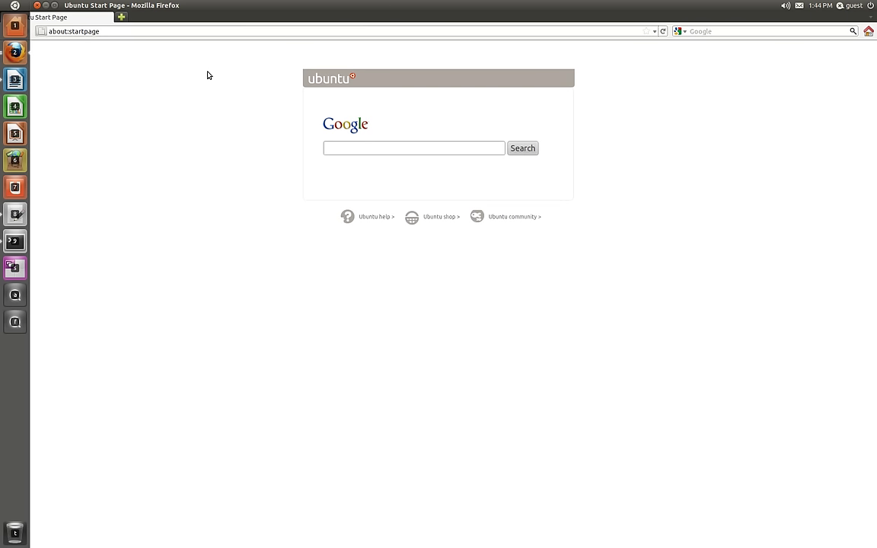
{"action": "key", "text": "super+3"}
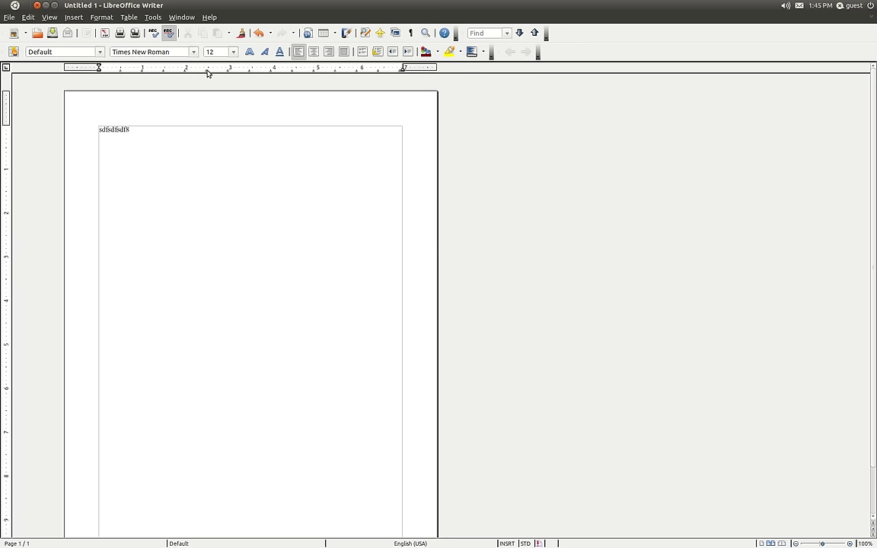
{"action": "key", "text": "ctrl+alt+Up"}
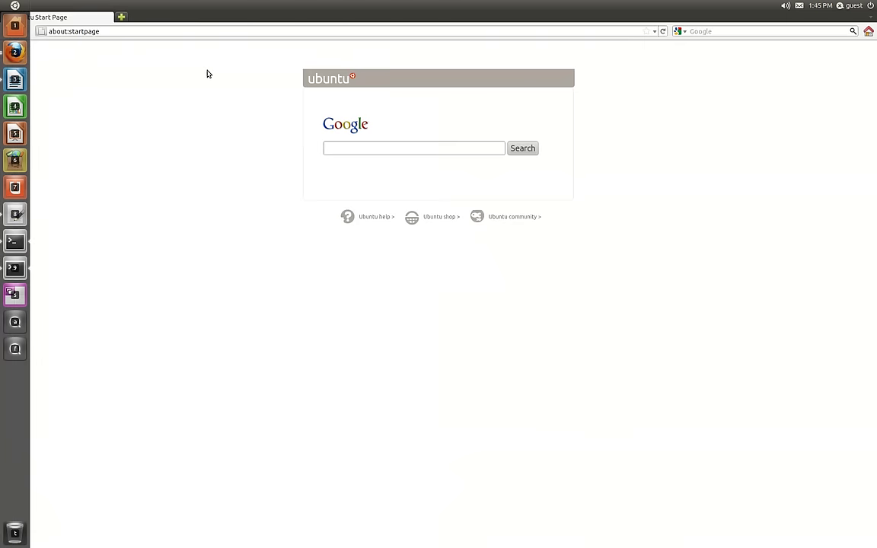
{"action": "key", "text": "ctrl+alt+Right"}
{"action": "key", "text": "super"}
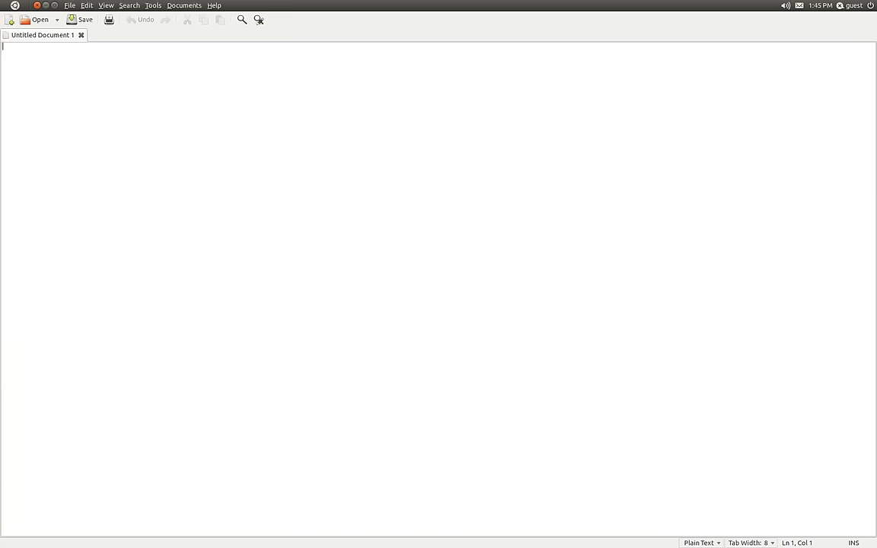
{"action": "key", "text": "ctrl+alt+Left"}
{"action": "key", "text": "super"}
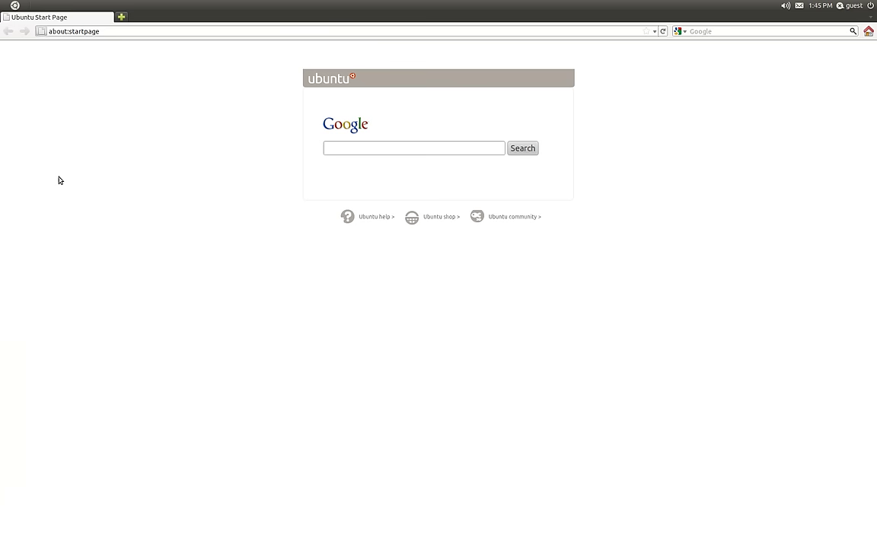
Open two Home Folder windows over Firefox, move one diagonally below the other, and bring the upper one to the front
{"action": "key", "text": "super+1"}
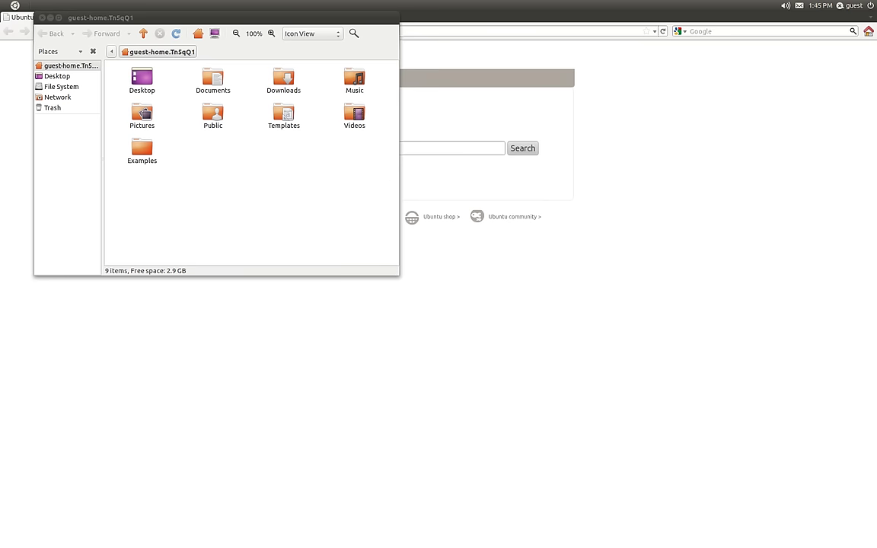
{"action": "left_click_drag", "start_coordinate": [405, 152], "coordinate": [420, 236]}
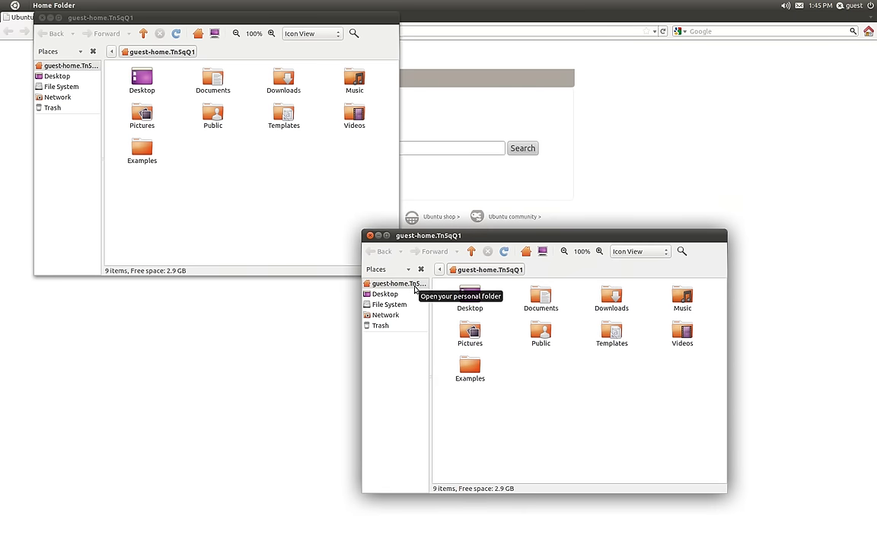
{"action": "key", "text": "super+1"}
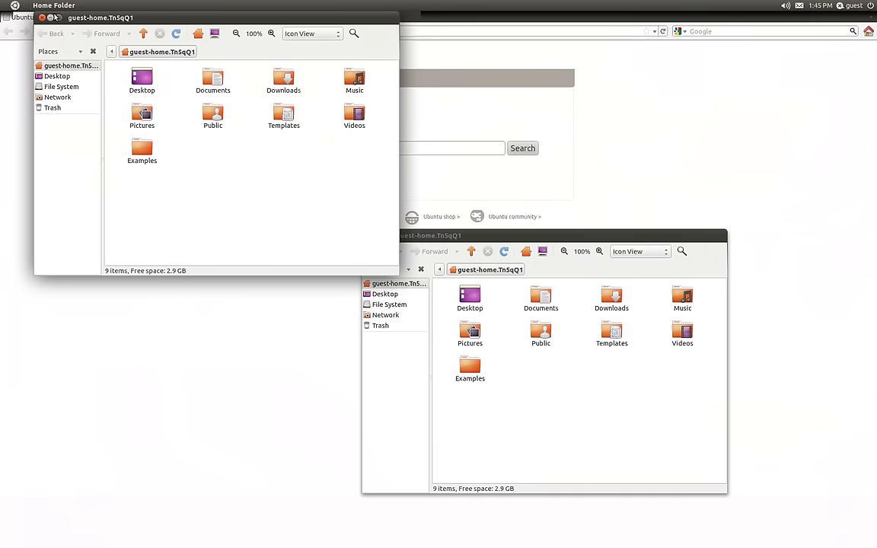
Show the overview of all workspaces, choose the Firefox one, and move right, down and left around the grid to LibreOffice Writer
{"action": "mouse_move", "coordinate": [2, 181]}
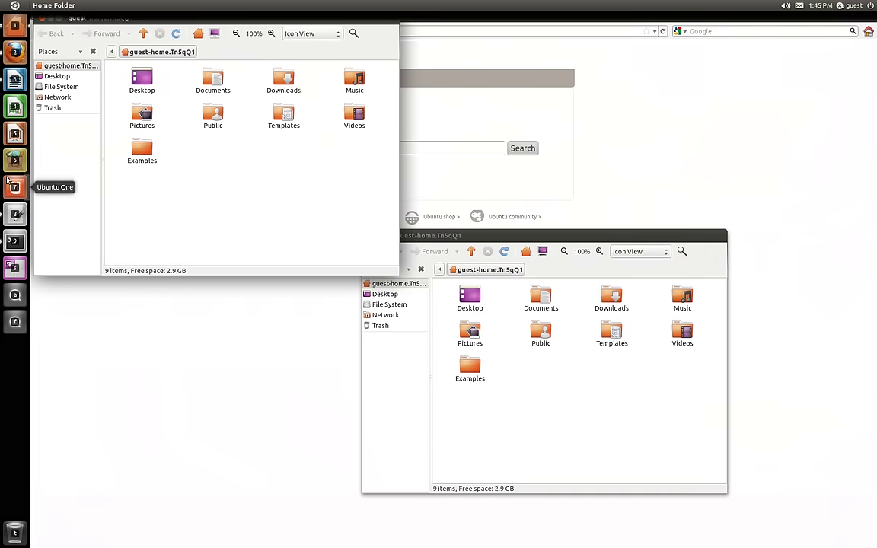
{"action": "left_click", "coordinate": [15, 268]}
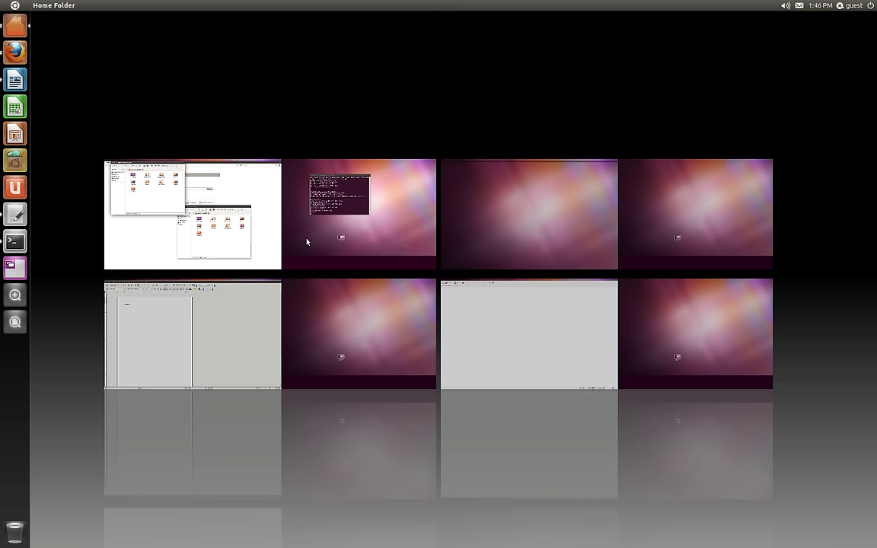
{"action": "left_click", "coordinate": [268, 210]}
{"action": "key", "text": "ctrl+alt+Right"}
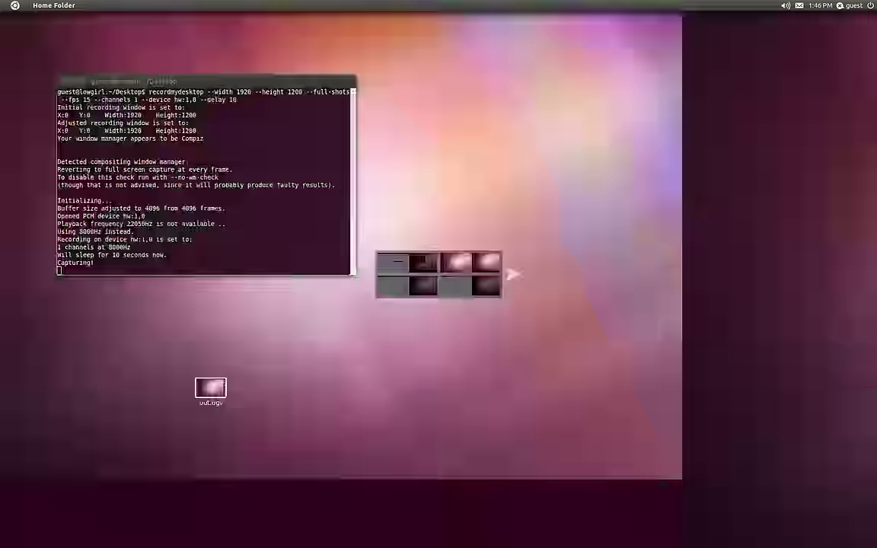
{"action": "key", "text": "ctrl+alt+Down"}
{"action": "key", "text": "ctrl+alt+Left"}
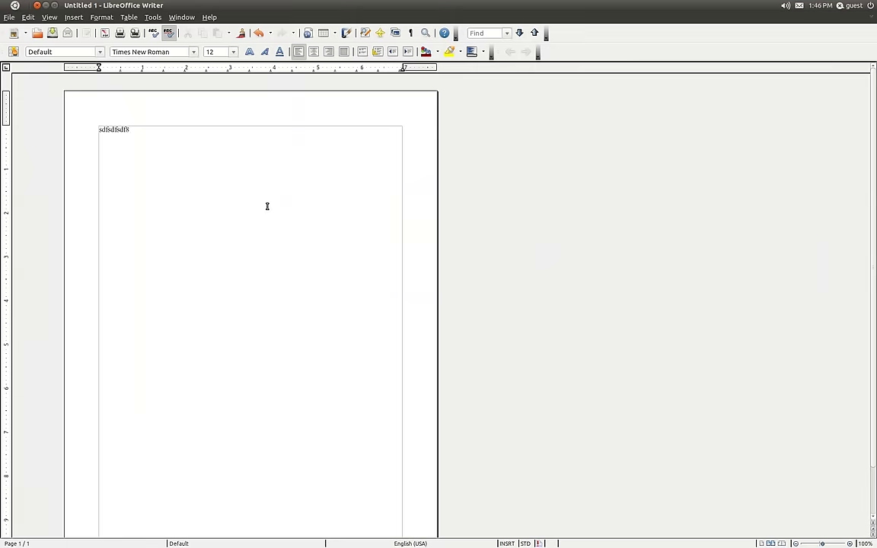
Spread the open windows to get back to the Home Folder windows, and close both of them and Firefox
{"action": "key", "text": "super+w"}
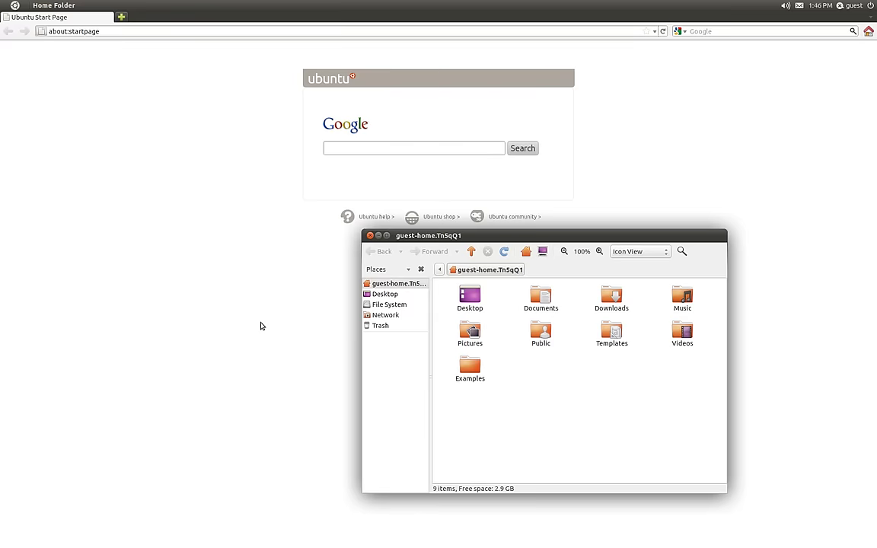
{"action": "key", "text": "ctrl+w"}
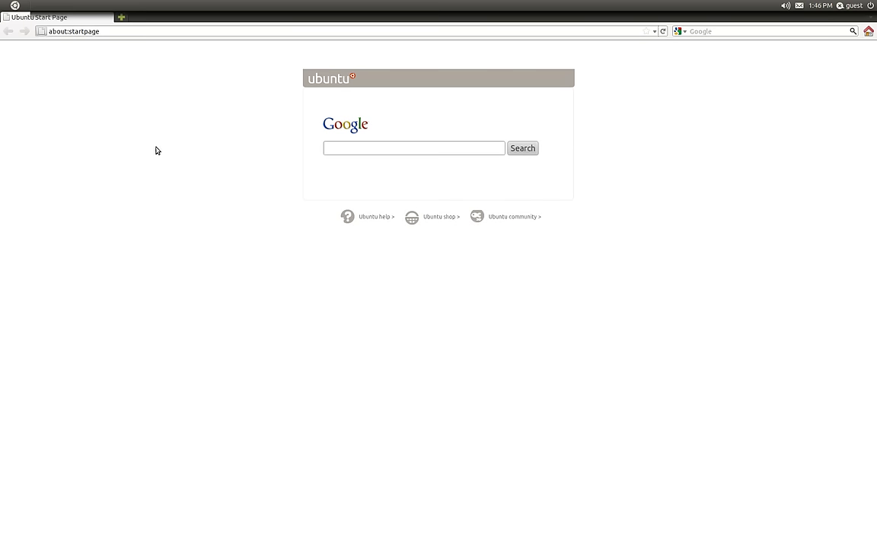
{"action": "key", "text": "ctrl+w"}
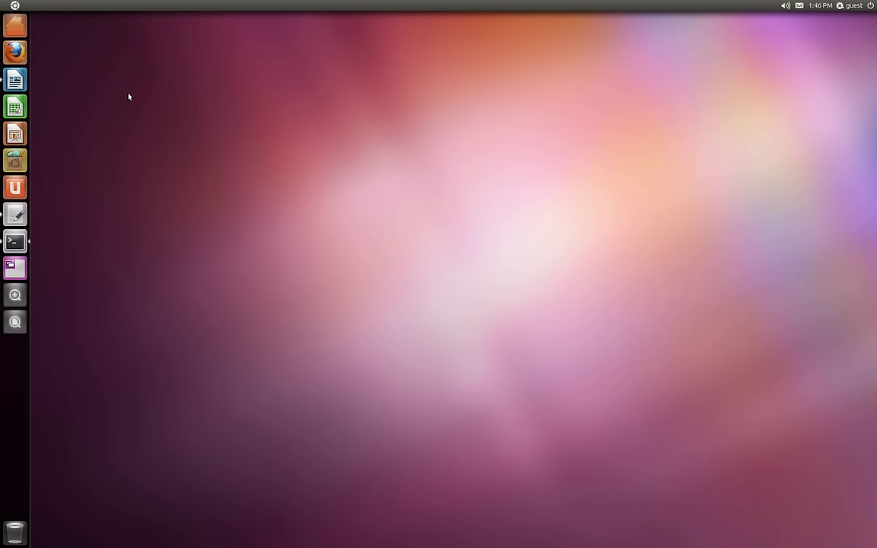
Quit LibreOffice Writer from its launcher entry and discard the unsaved changes to Untitled 1
{"action": "right_click", "coordinate": [16, 79]}
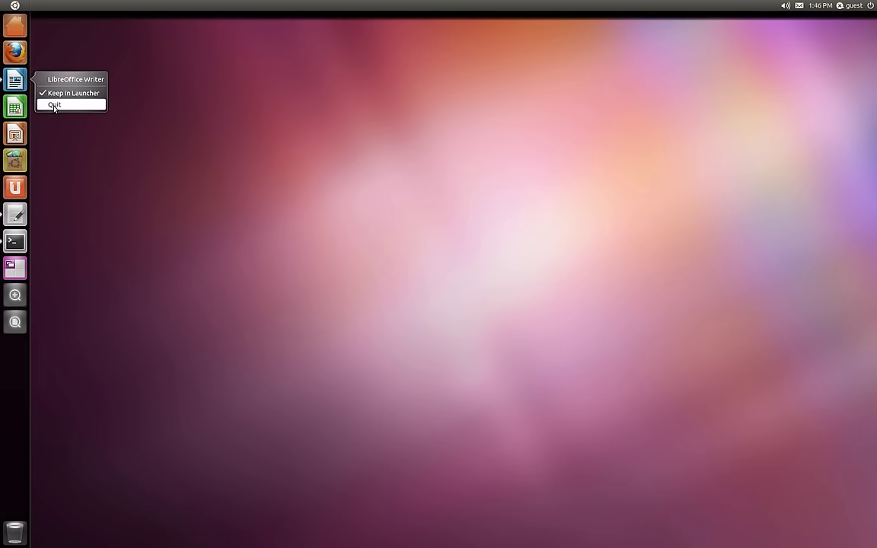
{"action": "left_click", "coordinate": [54, 105]}
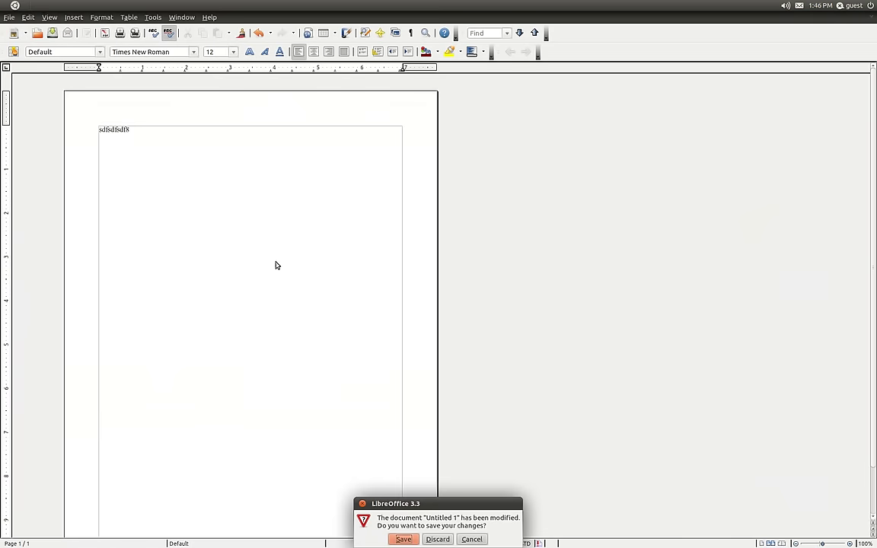
{"action": "left_click", "coordinate": [430, 540]}
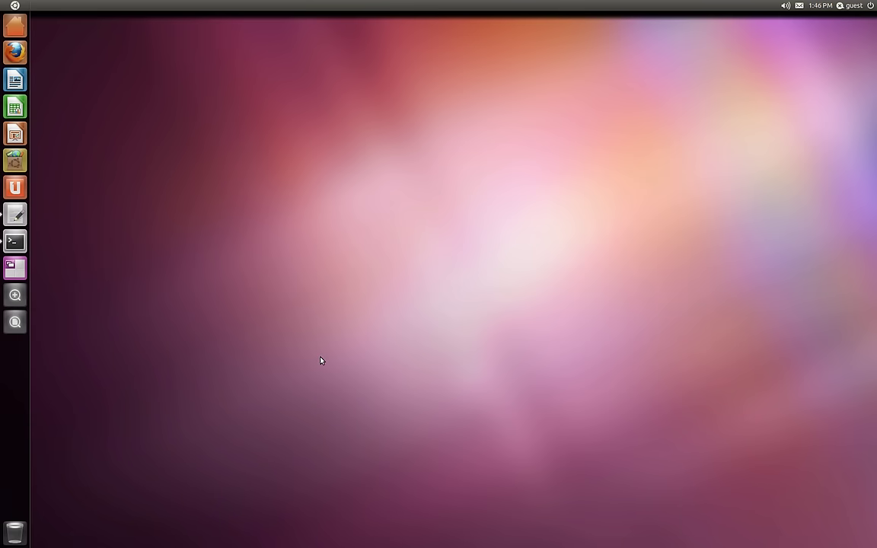
Switch to the workspace above and reveal the launcher's shortcut labels
{"action": "key", "text": "ctrl+alt+Up"}
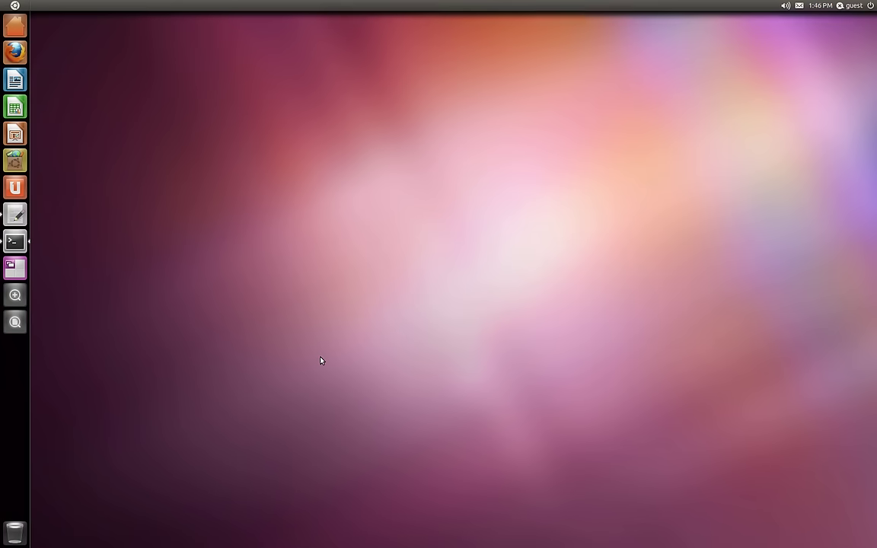
{"action": "key", "text": "super"}
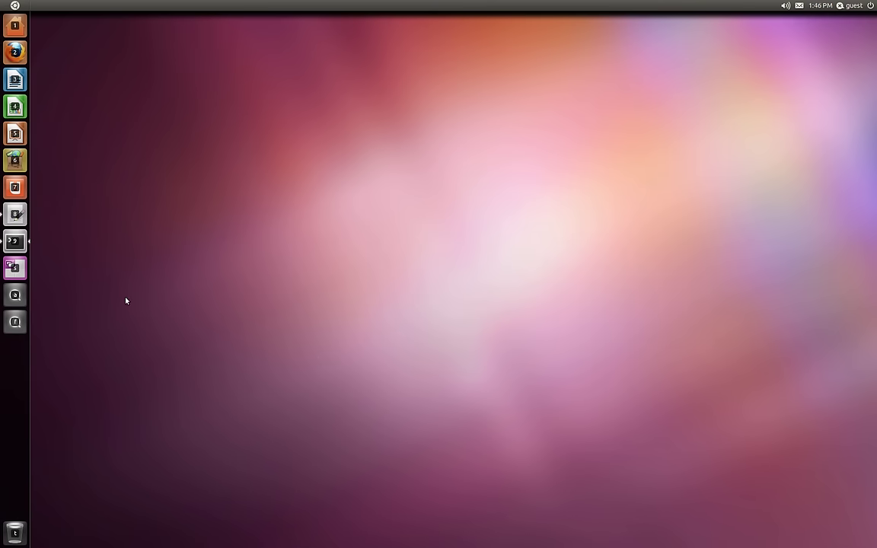